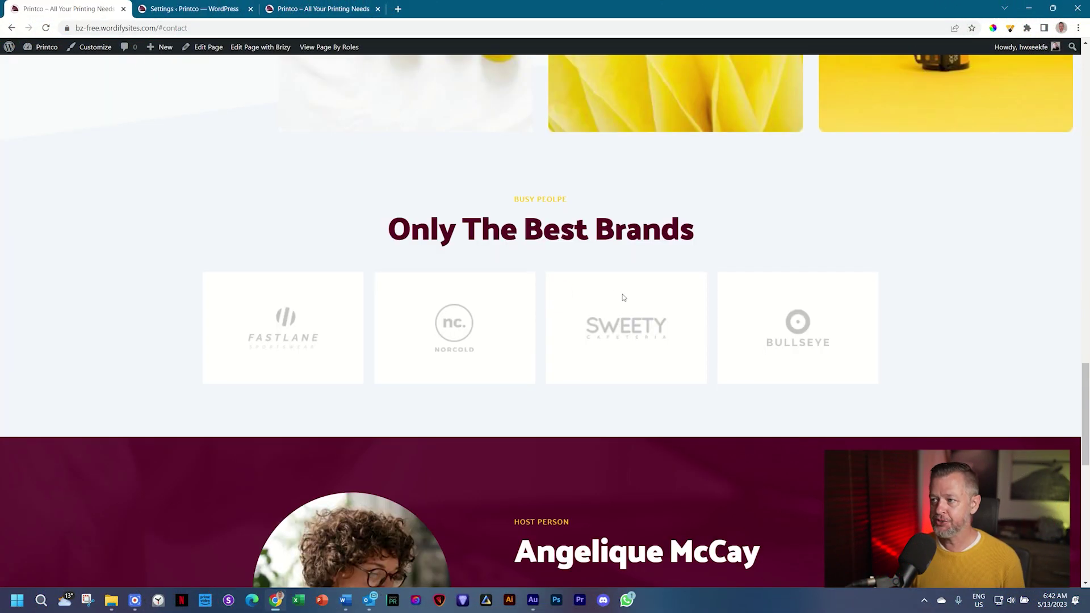
Step: Scroll the Printco homepage back up to the top
{"action": "scroll", "coordinate": [674, 301], "scroll_direction": "up", "scroll_amount": 20}
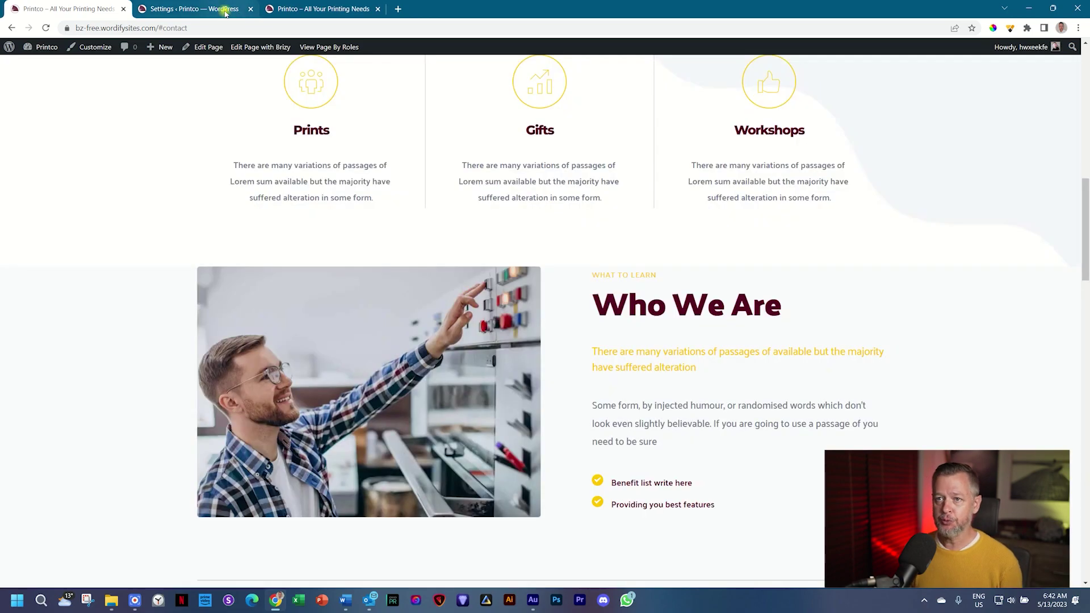
{"action": "left_click", "coordinate": [226, 11]}
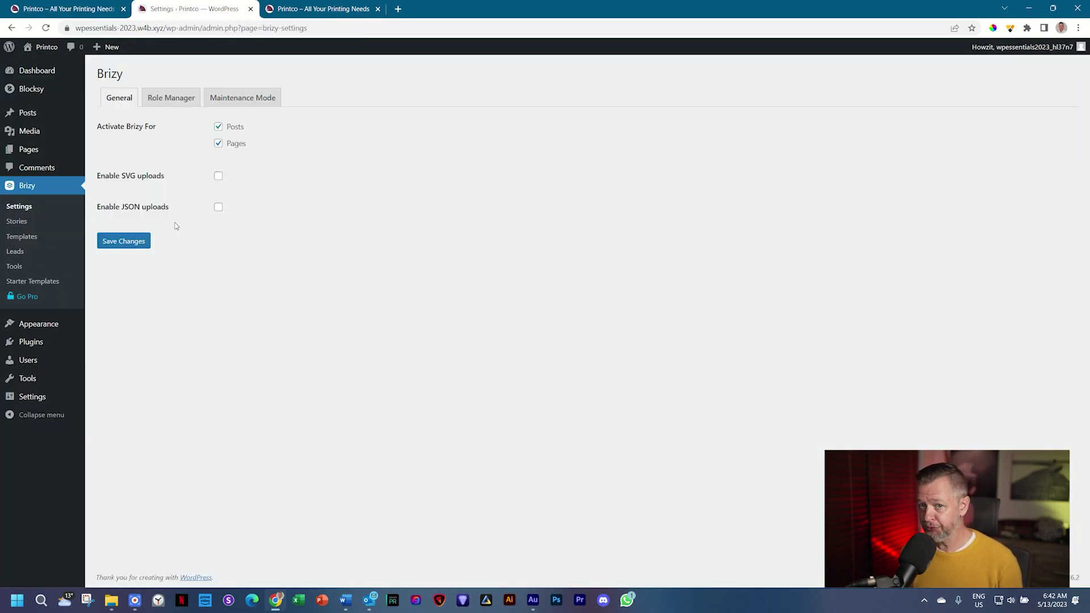
{"action": "mouse_move", "coordinate": [31, 157]}
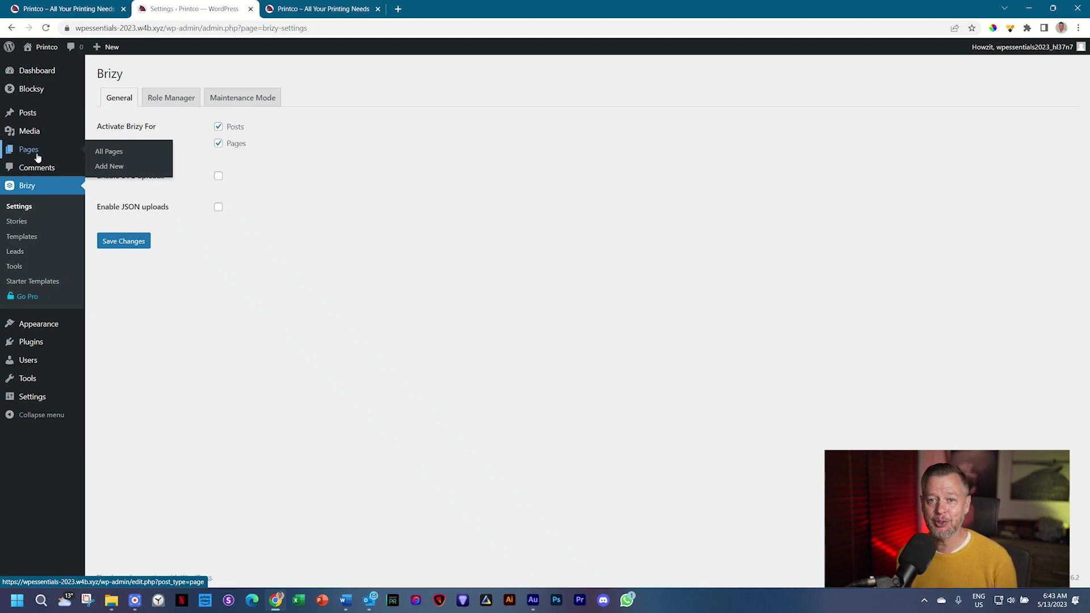
{"action": "mouse_move", "coordinate": [32, 116]}
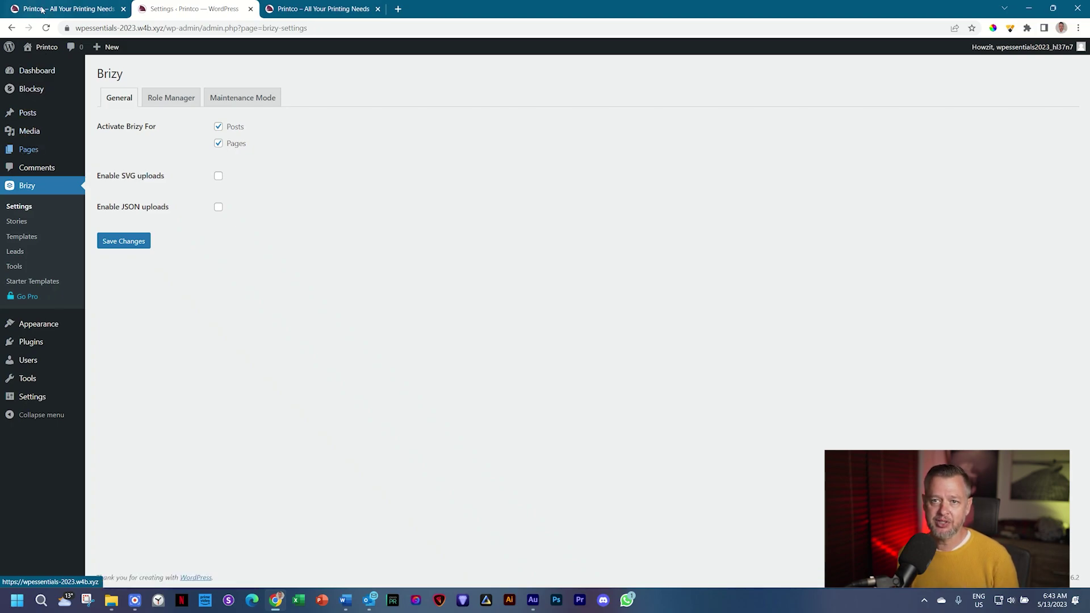
{"action": "left_click", "coordinate": [69, 9]}
{"action": "scroll", "coordinate": [165, 471], "scroll_direction": "up", "scroll_amount": 7}
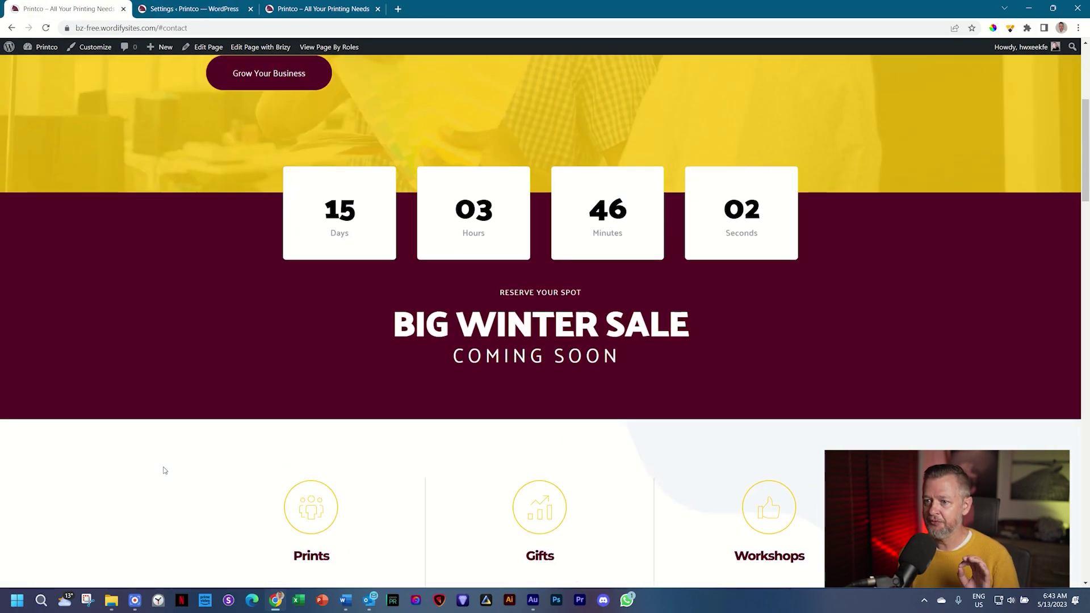
{"action": "scroll", "coordinate": [165, 471], "scroll_direction": "up", "scroll_amount": 5}
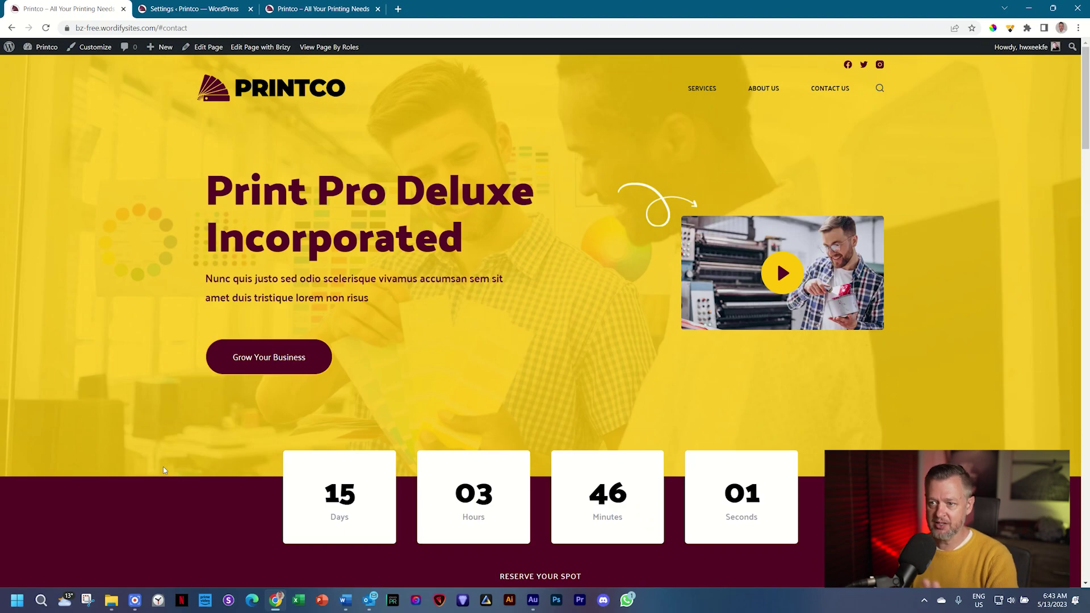
{"action": "scroll", "coordinate": [227, 462], "scroll_direction": "down", "scroll_amount": 15}
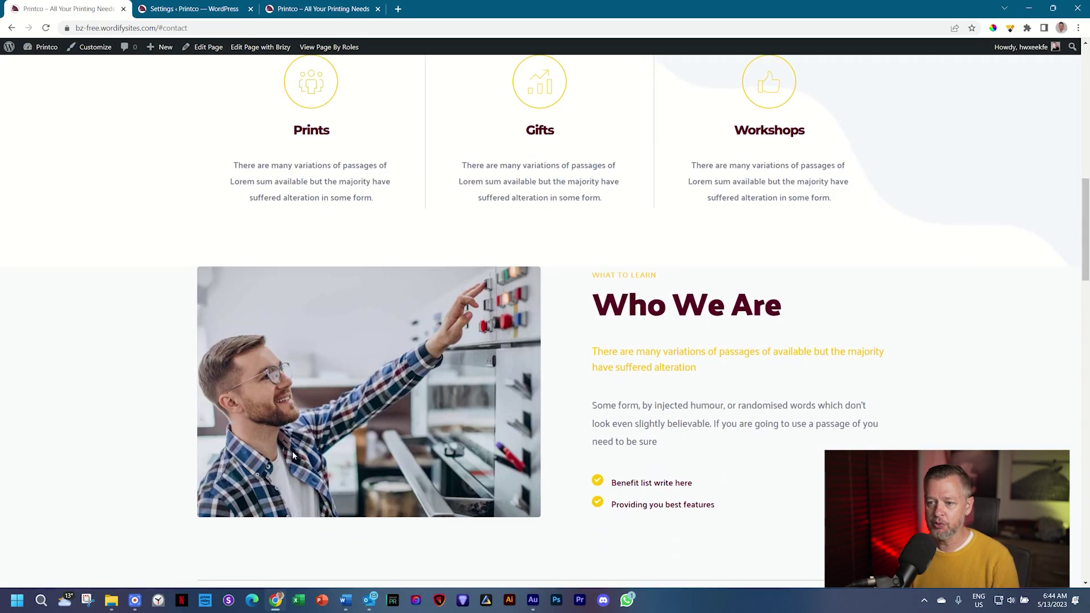
{"action": "scroll", "coordinate": [293, 455], "scroll_direction": "down", "scroll_amount": 15}
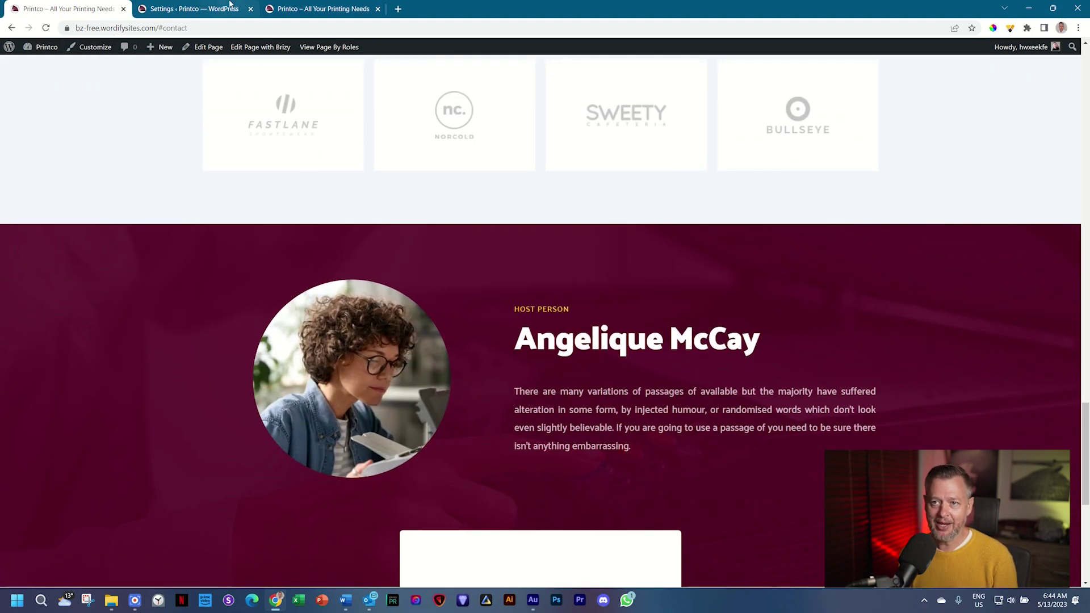
{"action": "left_click", "coordinate": [208, 7]}
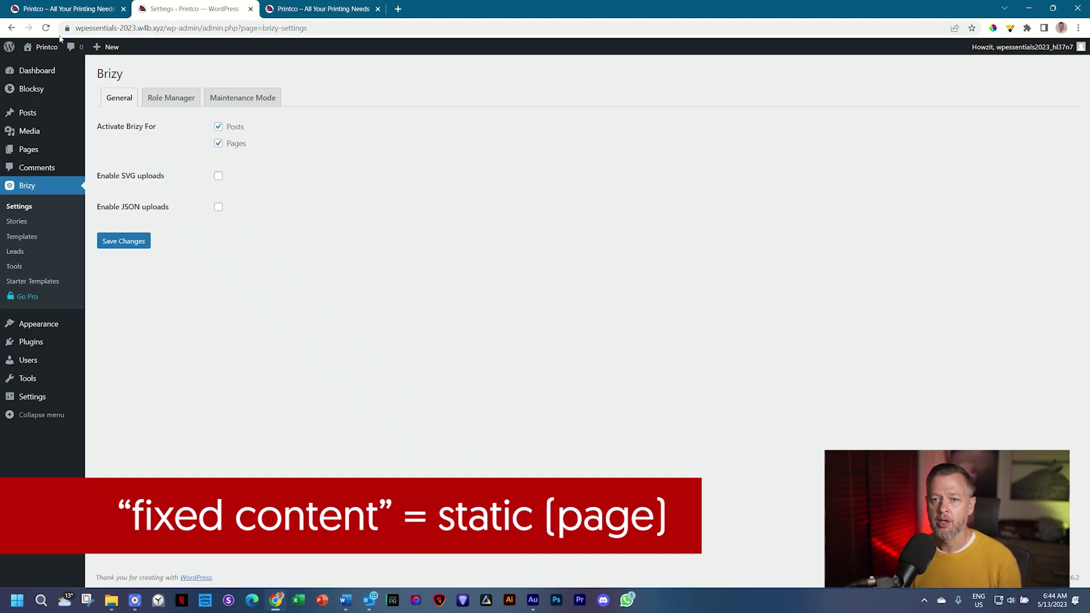
Step: Add a new page from Pages and step through the welcome guide to its final tip
{"action": "left_click", "coordinate": [30, 151]}
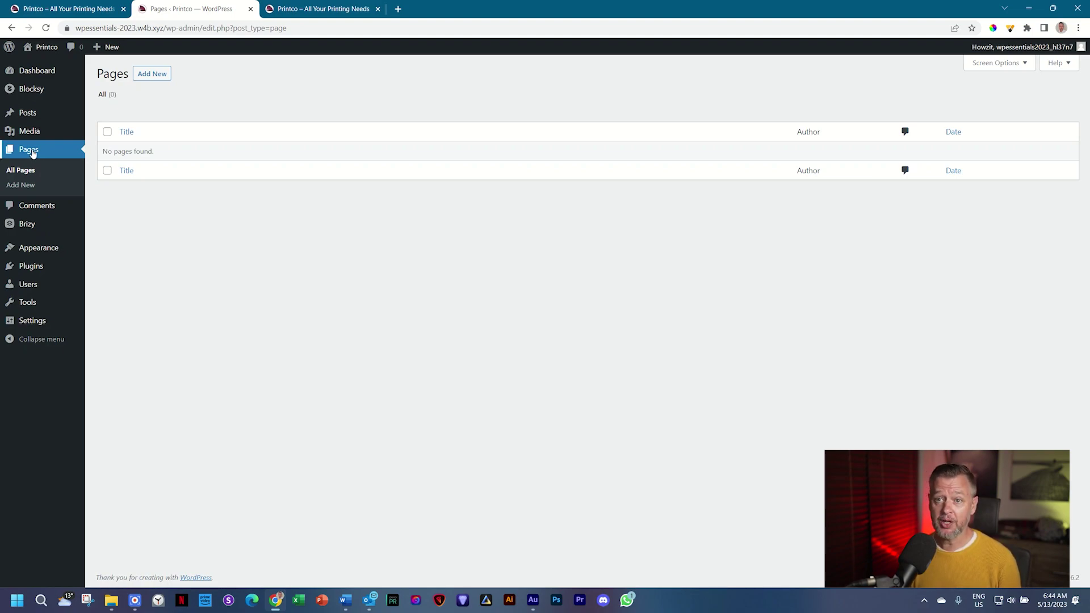
{"action": "left_click", "coordinate": [158, 75]}
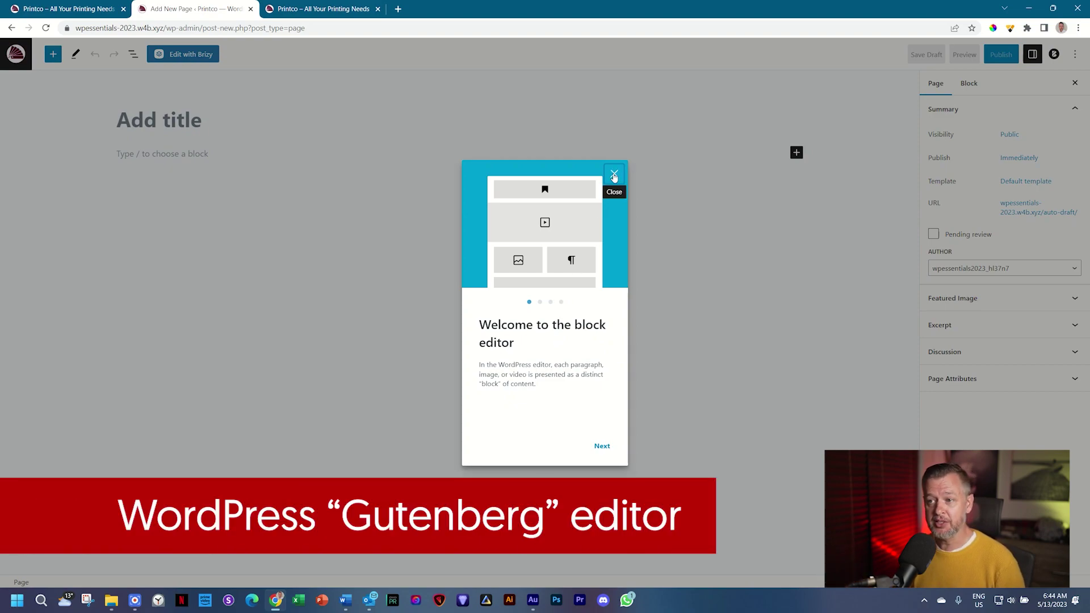
{"action": "left_click", "coordinate": [603, 447]}
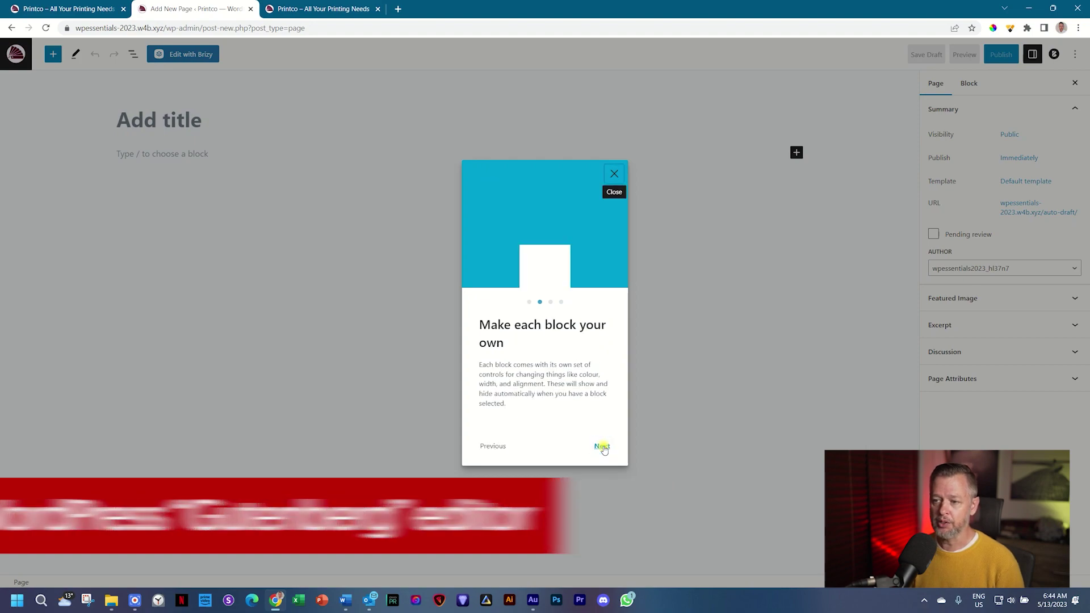
{"action": "left_click", "coordinate": [602, 447]}
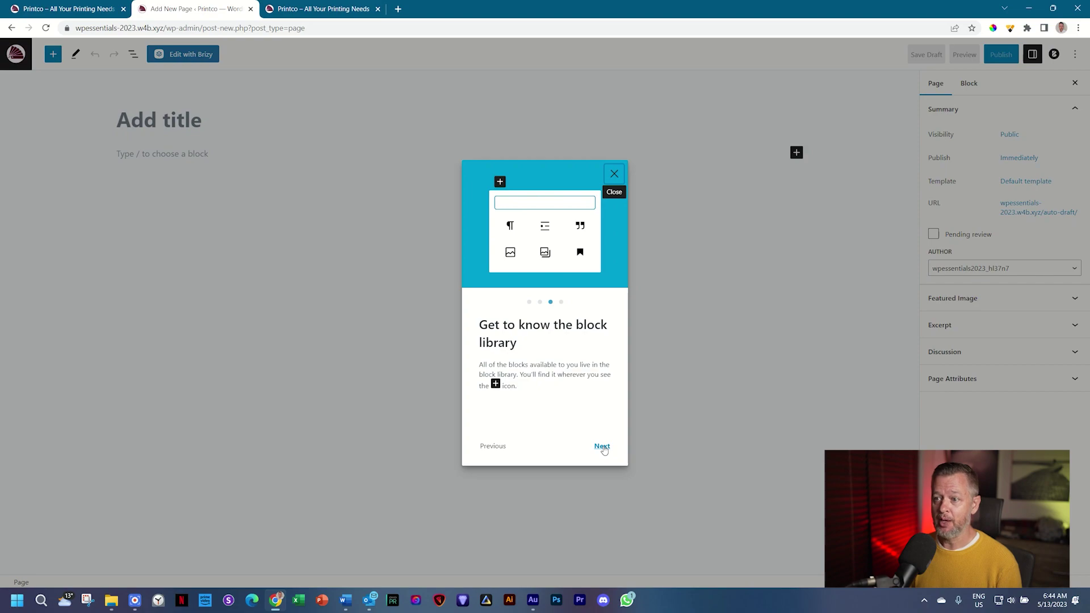
{"action": "left_click", "coordinate": [603, 447]}
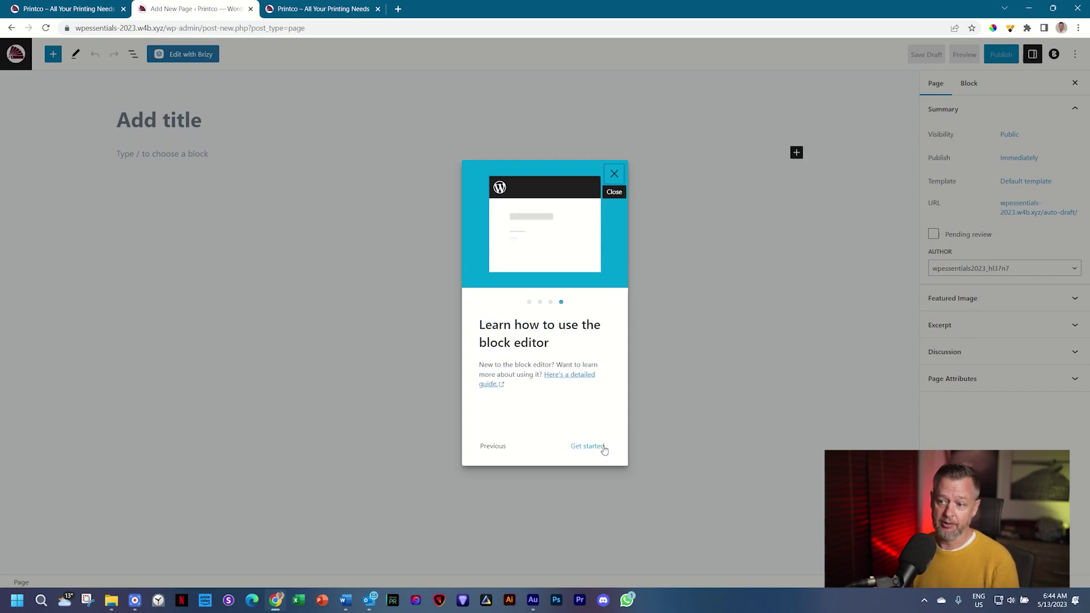
Step: Dismiss the welcome guide, title the page 'Home', and start publishing it
{"action": "left_click", "coordinate": [615, 175]}
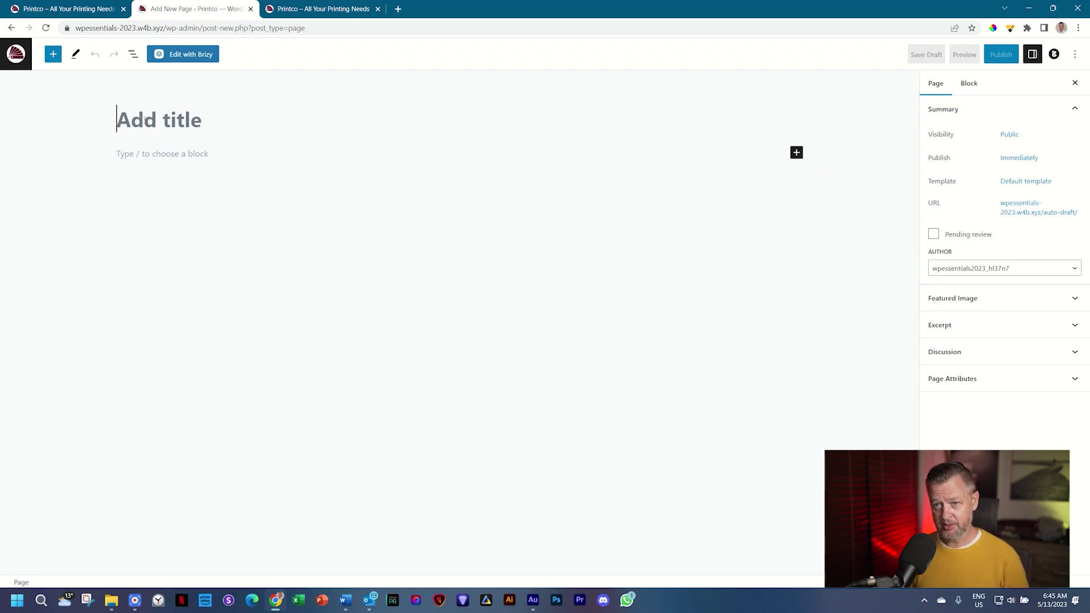
{"action": "type", "text": "Home"}
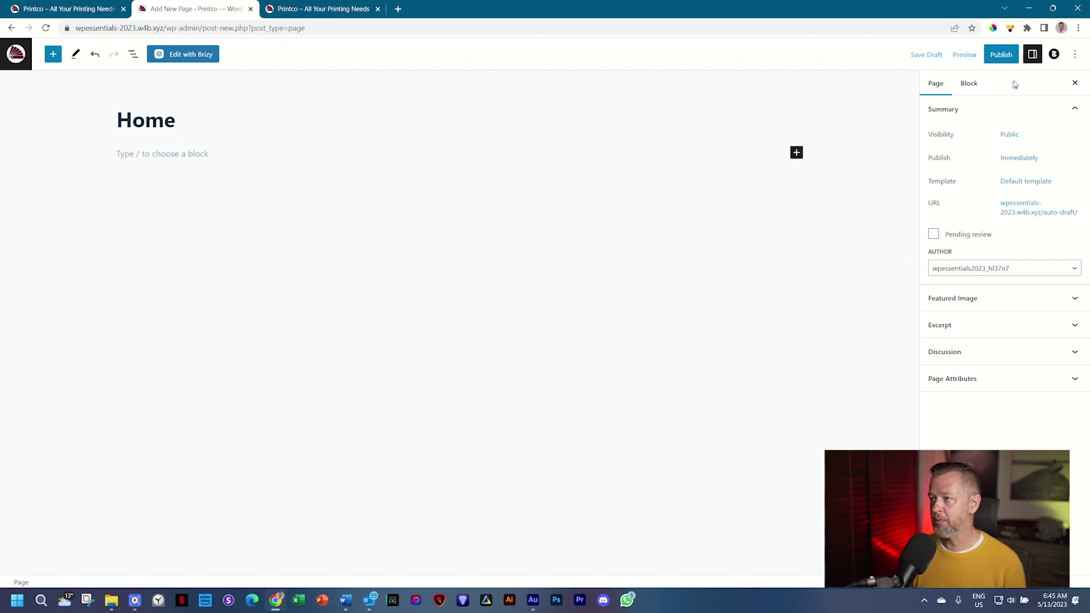
{"action": "left_click", "coordinate": [1001, 54]}
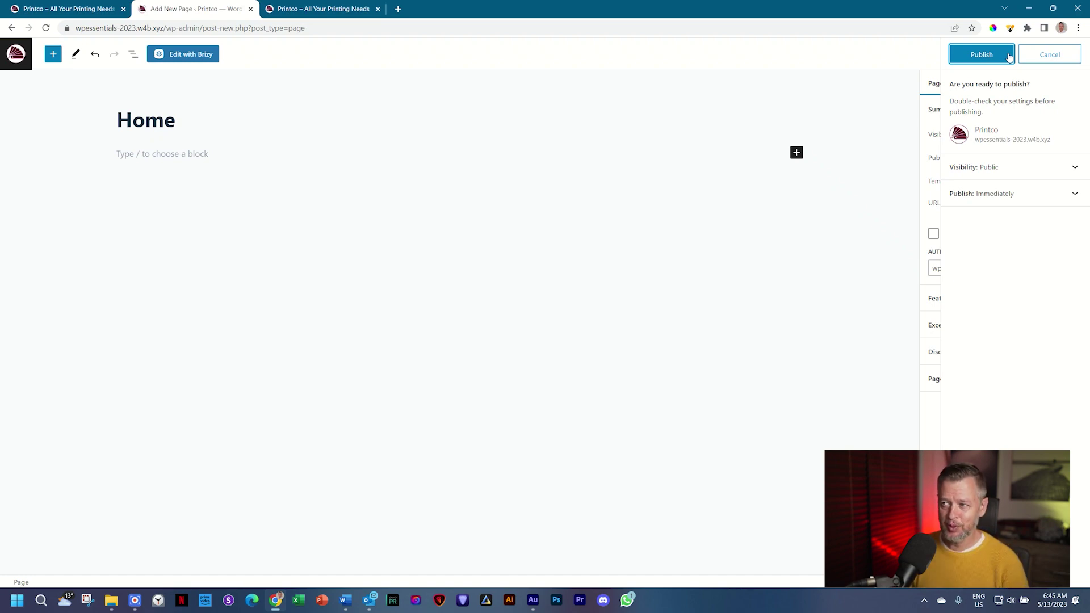
Step: Confirm publishing the Home page and close the post-publish summary
{"action": "left_click", "coordinate": [1009, 55]}
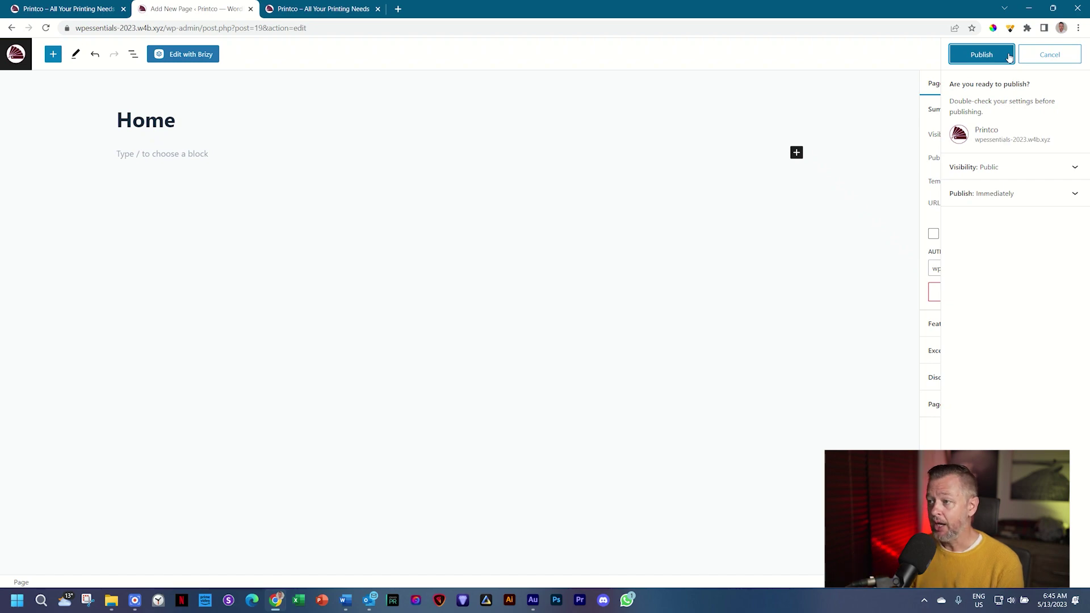
{"action": "left_click", "coordinate": [1002, 56]}
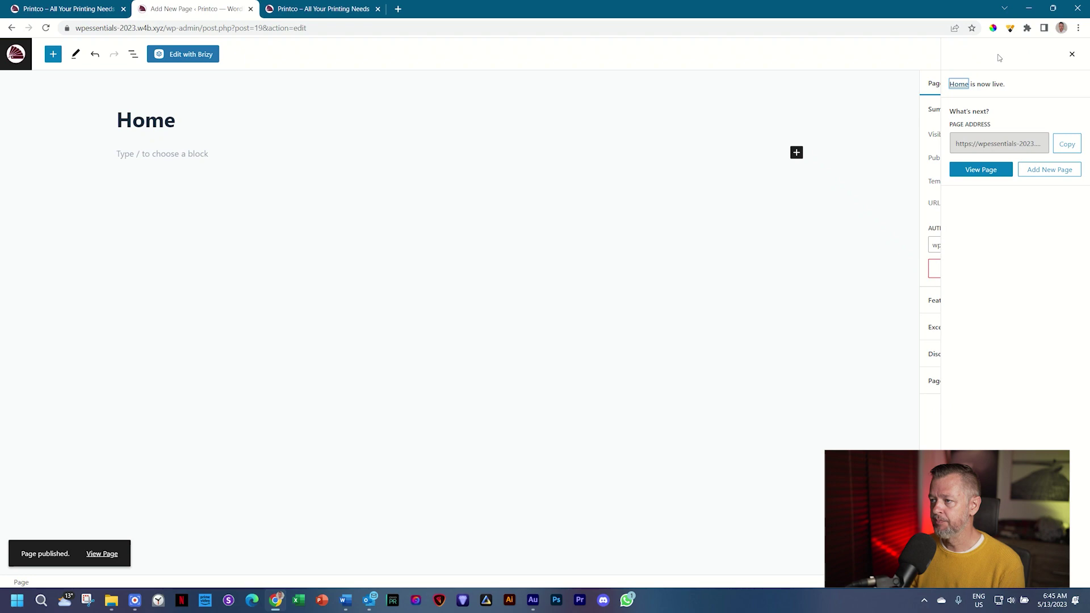
{"action": "left_click", "coordinate": [1073, 55]}
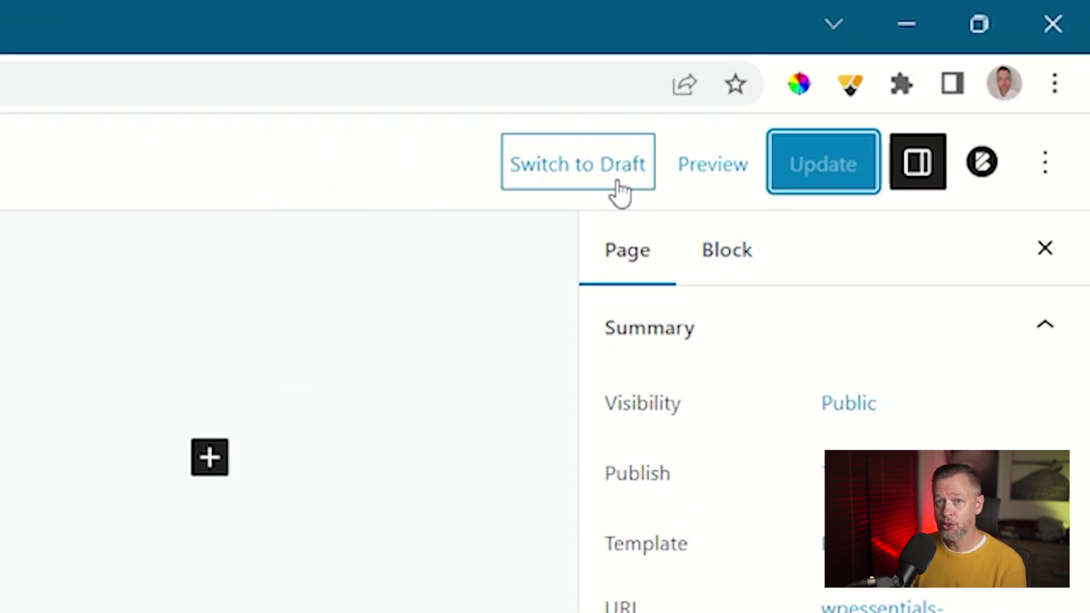
Step: Switch the Home page back to a draft and confirm the unpublish
{"action": "left_click", "coordinate": [589, 172]}
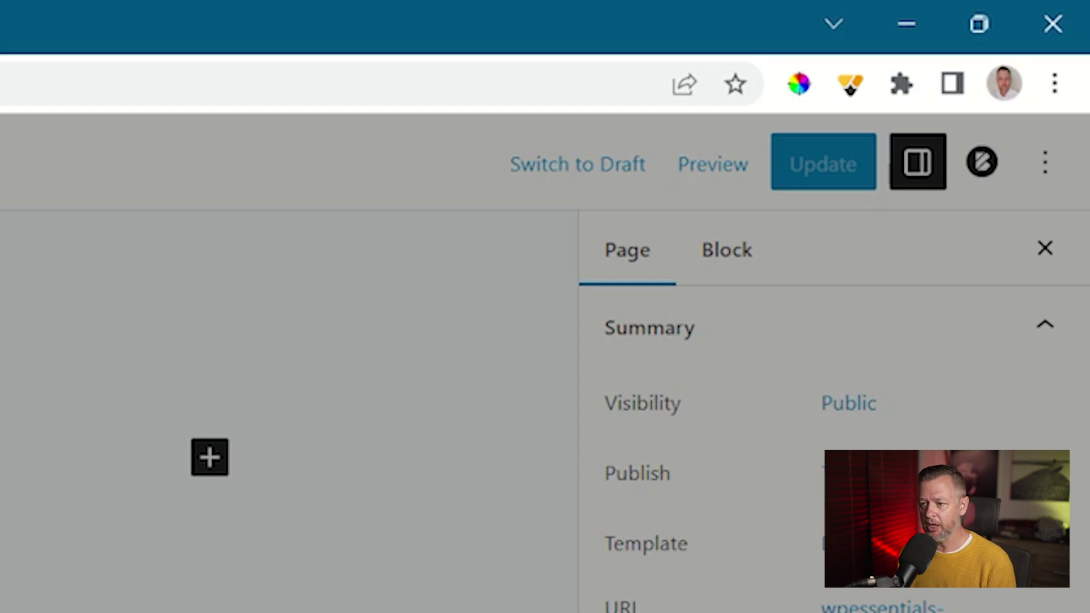
{"action": "key", "text": "Return"}
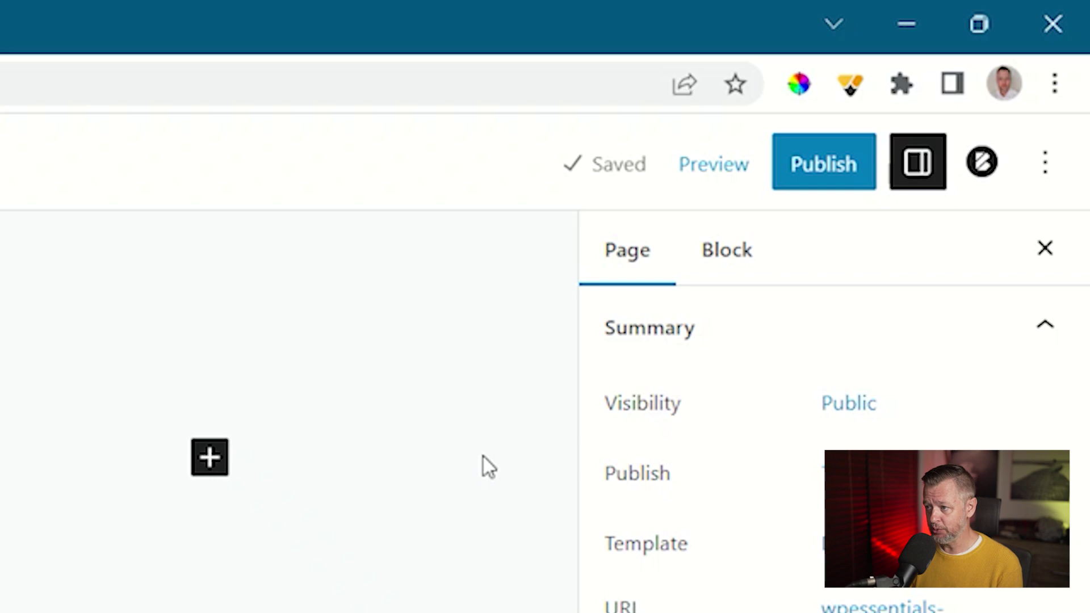
Step: Republish the Home page and dismiss the post-publish summary
{"action": "left_click", "coordinate": [802, 173]}
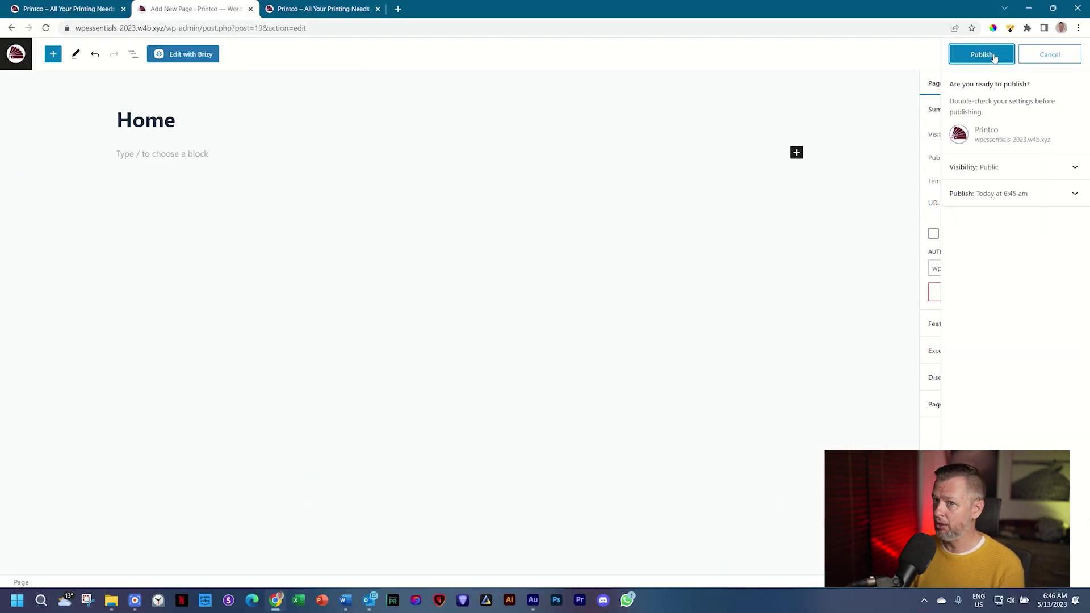
{"action": "left_click", "coordinate": [994, 56]}
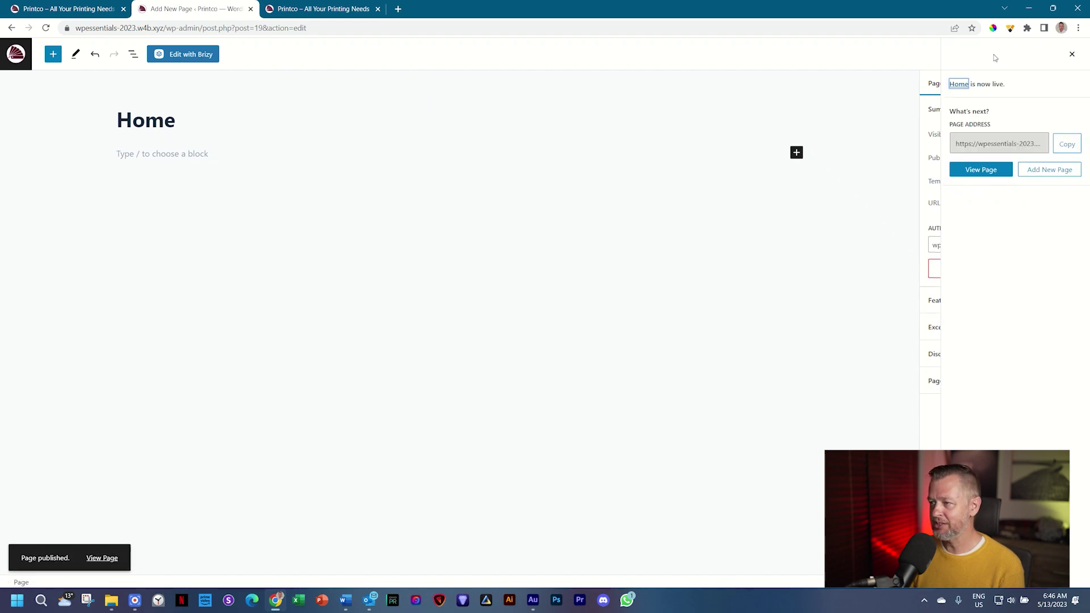
{"action": "left_click", "coordinate": [1073, 54]}
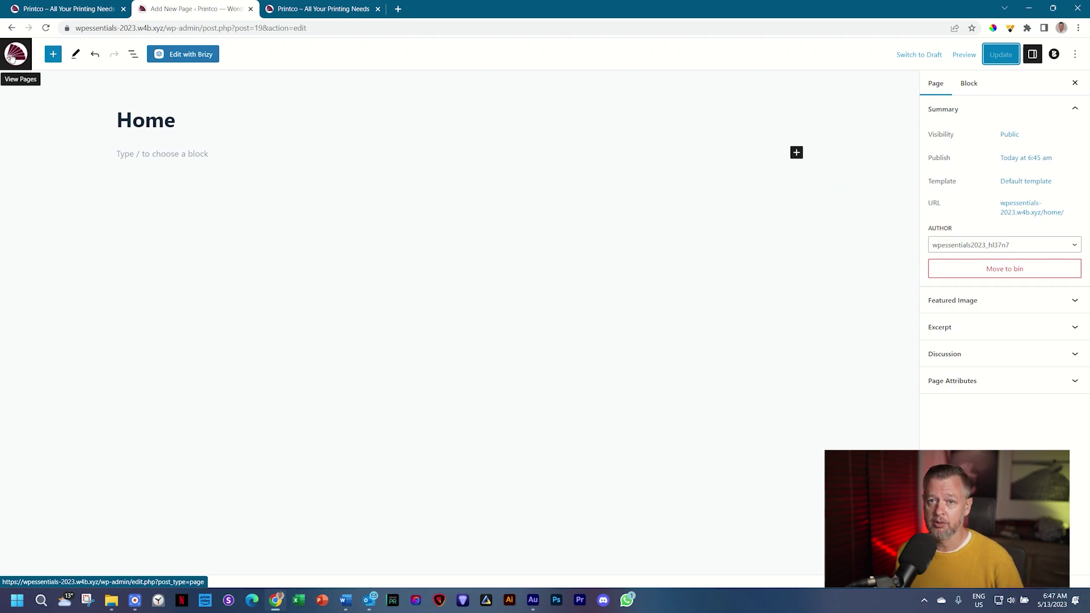
Step: Leave the editor for the All Pages list via the WordPress logo
{"action": "left_click", "coordinate": [12, 58]}
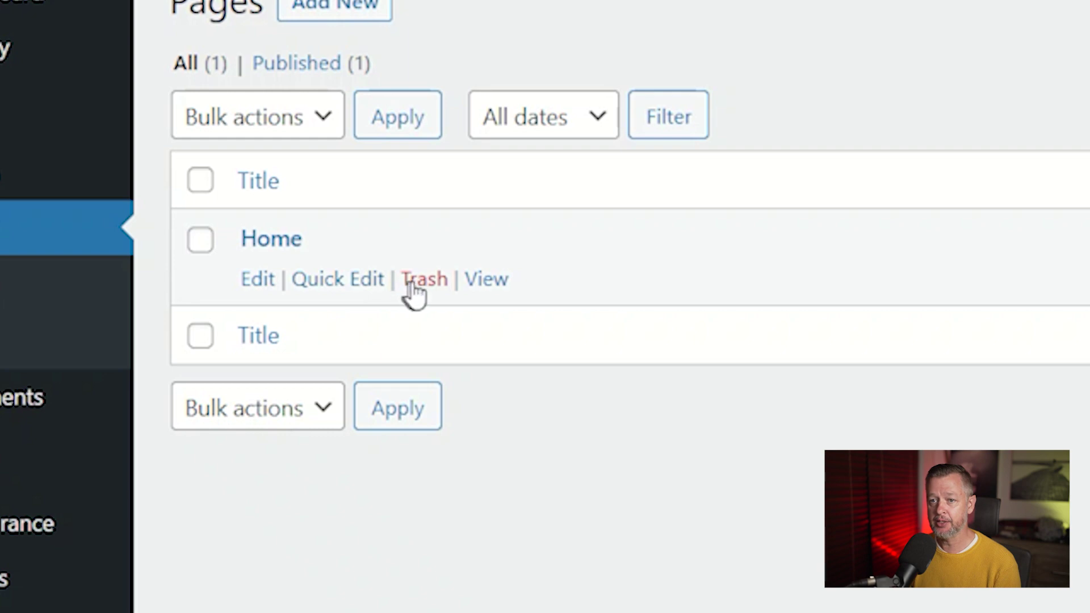
Step: View the Home page on the live site, then return to the admin Dashboard
{"action": "left_click", "coordinate": [484, 281]}
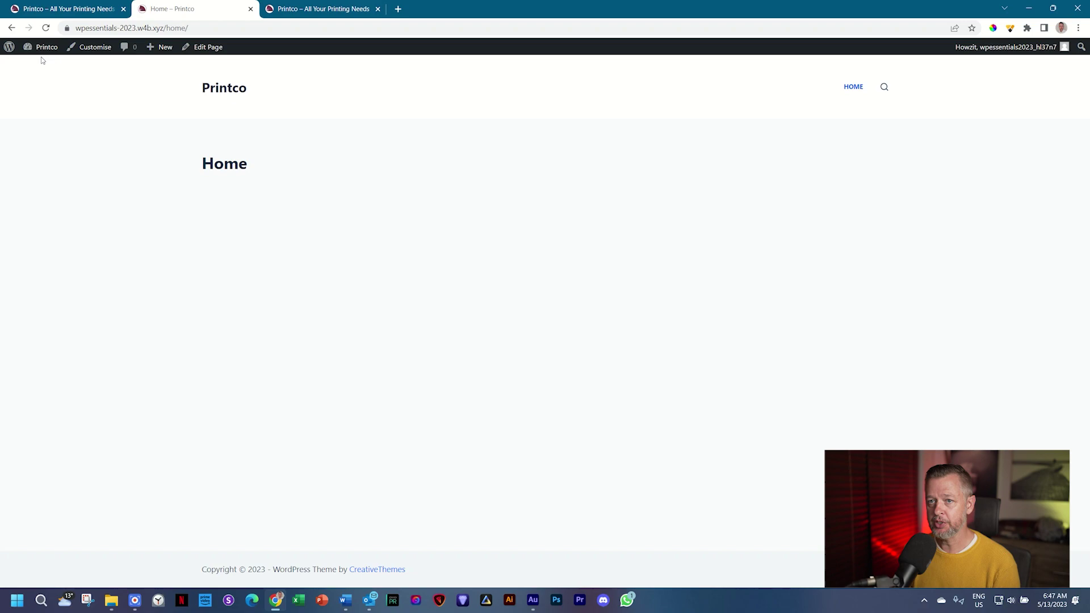
{"action": "mouse_move", "coordinate": [32, 56]}
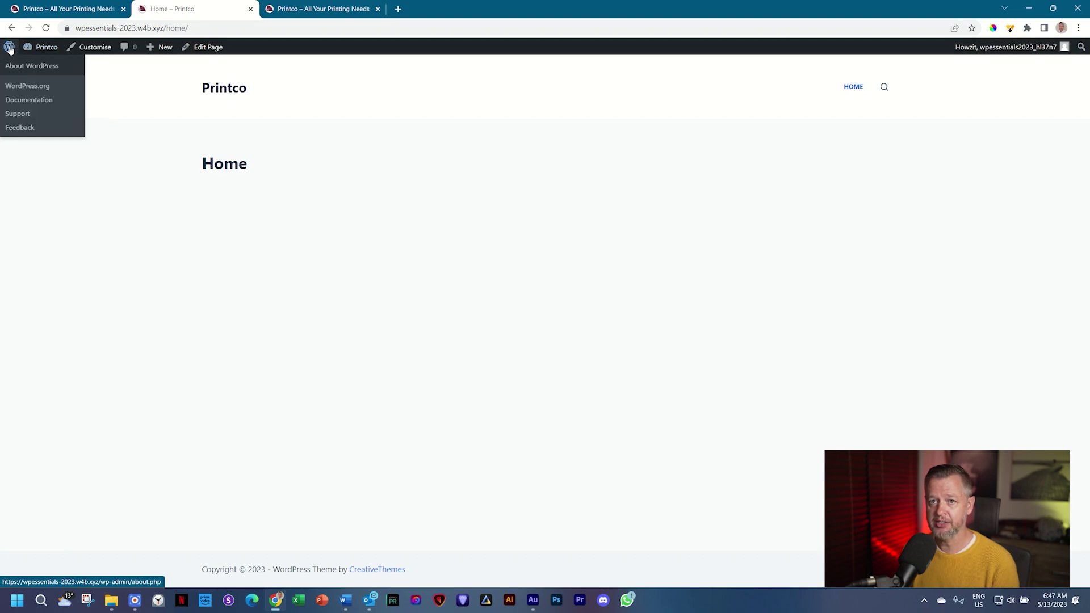
{"action": "left_click", "coordinate": [45, 48]}
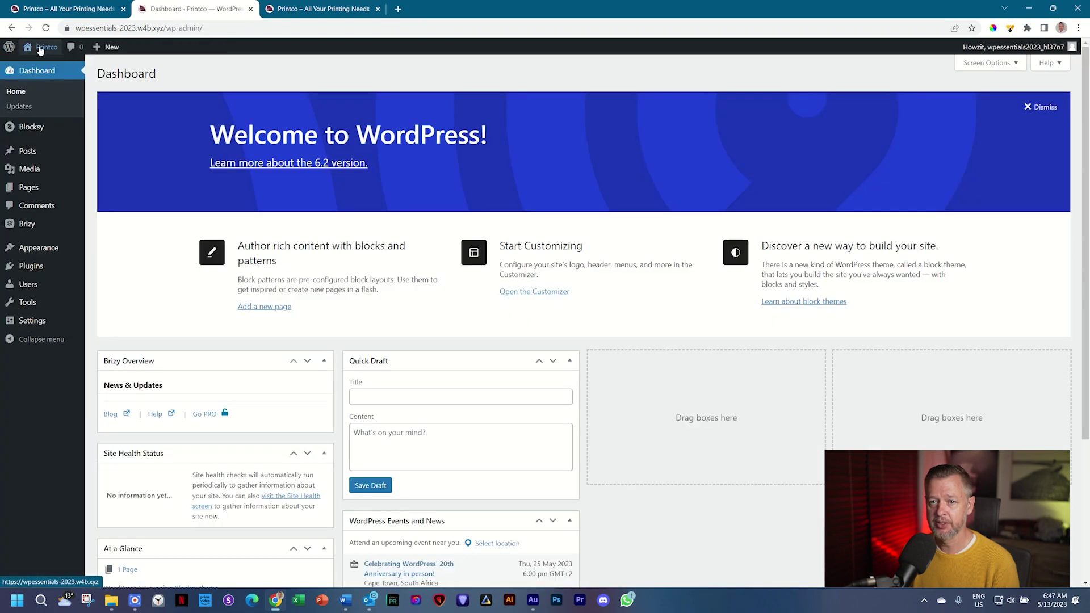
Step: Open the All Pages list from the admin sidebar
{"action": "left_click", "coordinate": [29, 187]}
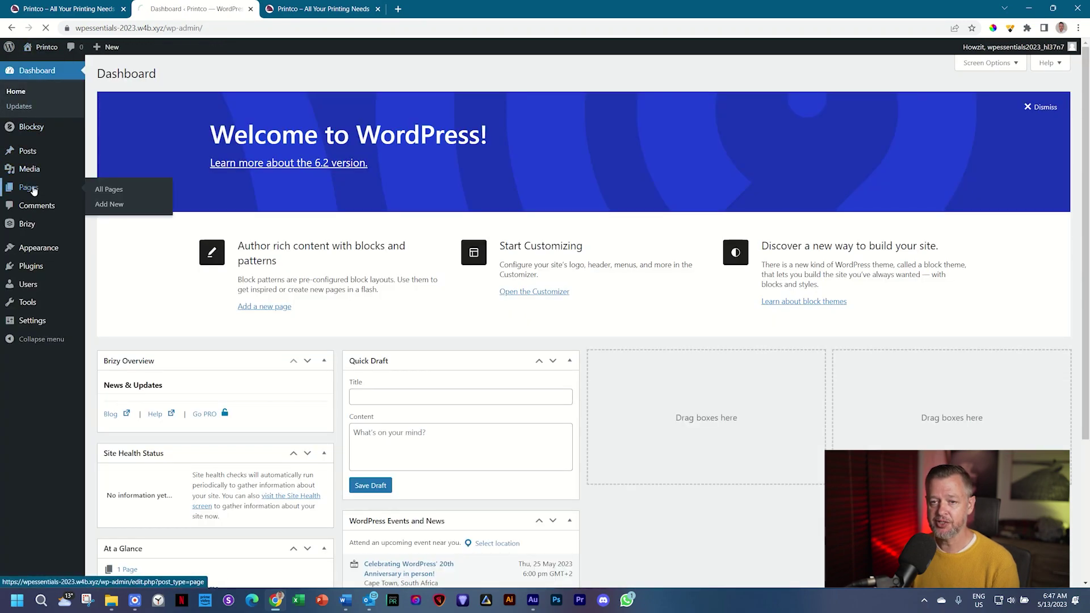
{"action": "mouse_move", "coordinate": [163, 165]}
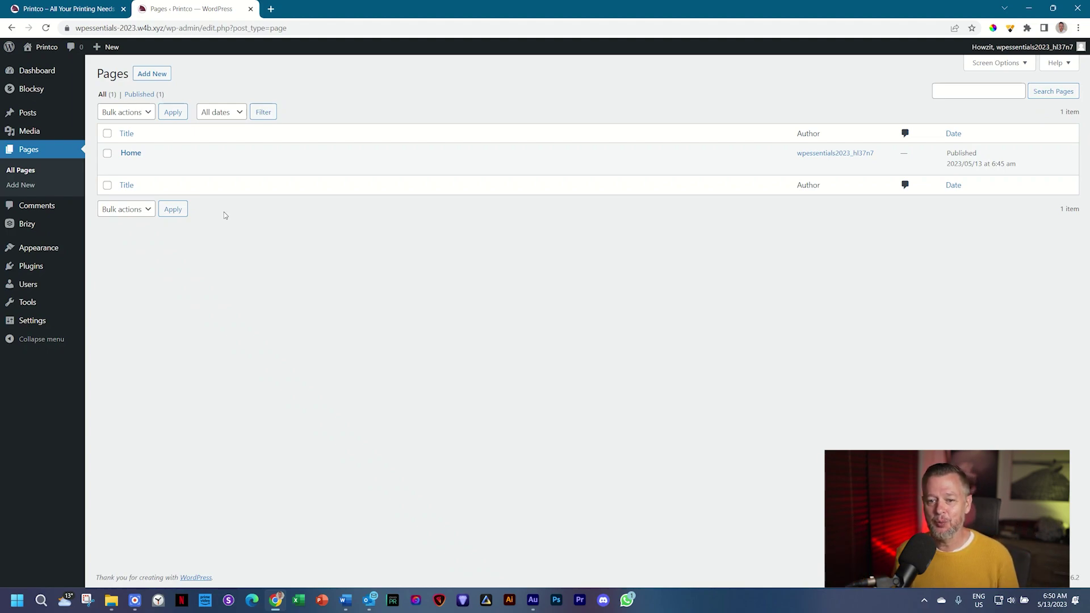
{"action": "mouse_move", "coordinate": [30, 329]}
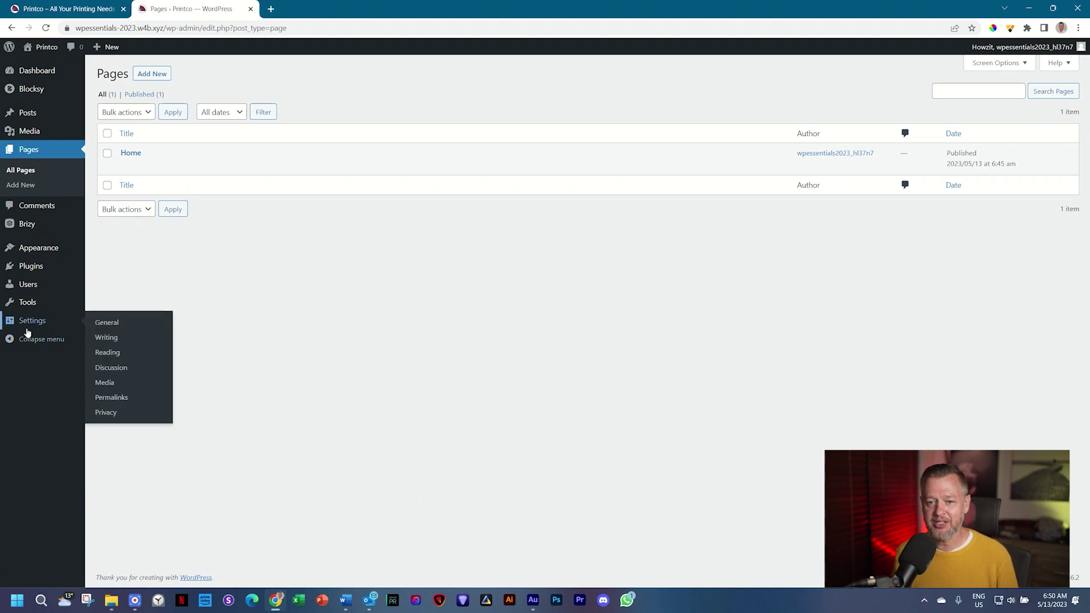
Step: In Reading Settings, make the homepage a static page with Home selected
{"action": "left_click", "coordinate": [117, 355]}
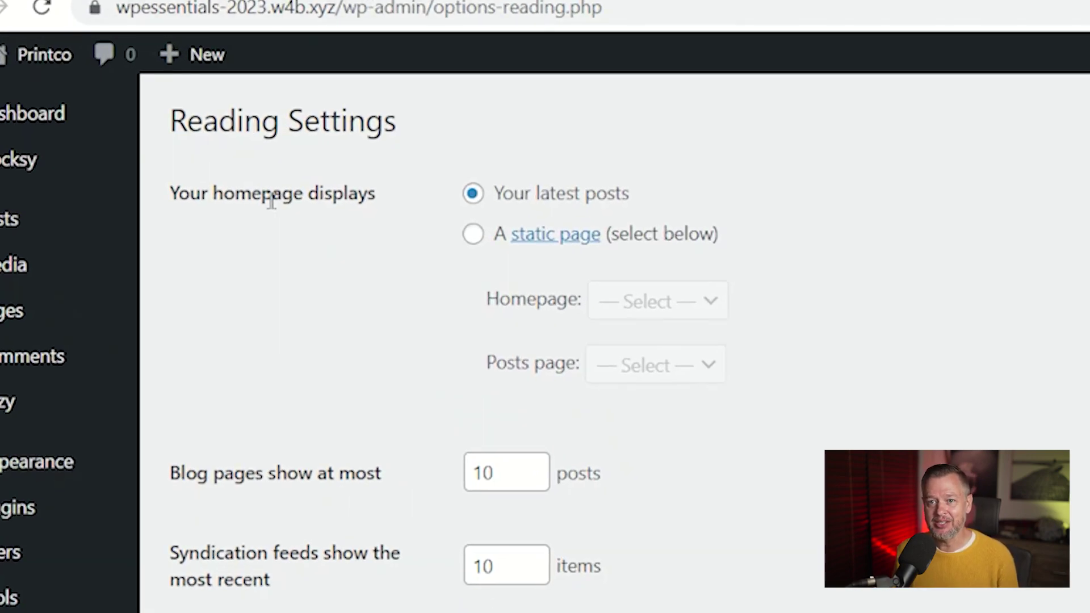
{"action": "left_click_drag", "start_coordinate": [171, 193], "coordinate": [379, 201]}
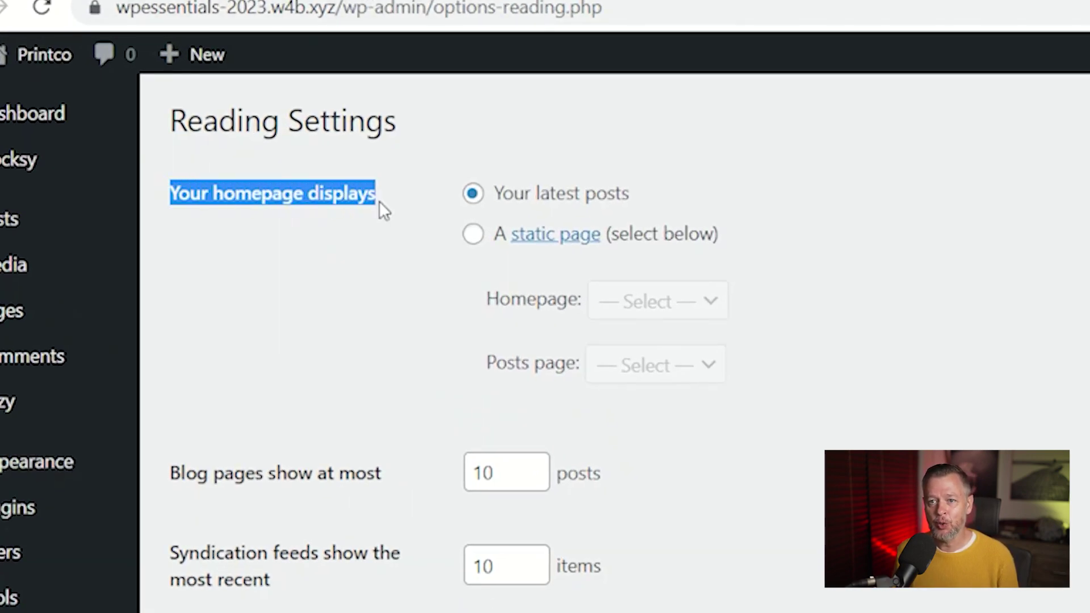
{"action": "left_click", "coordinate": [475, 238]}
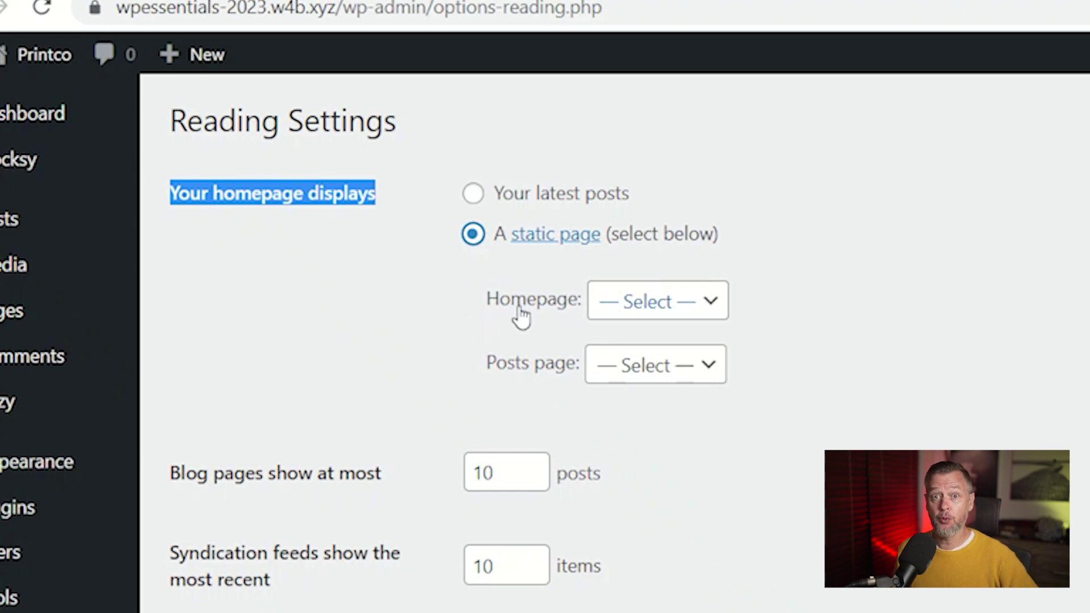
{"action": "left_click", "coordinate": [712, 307]}
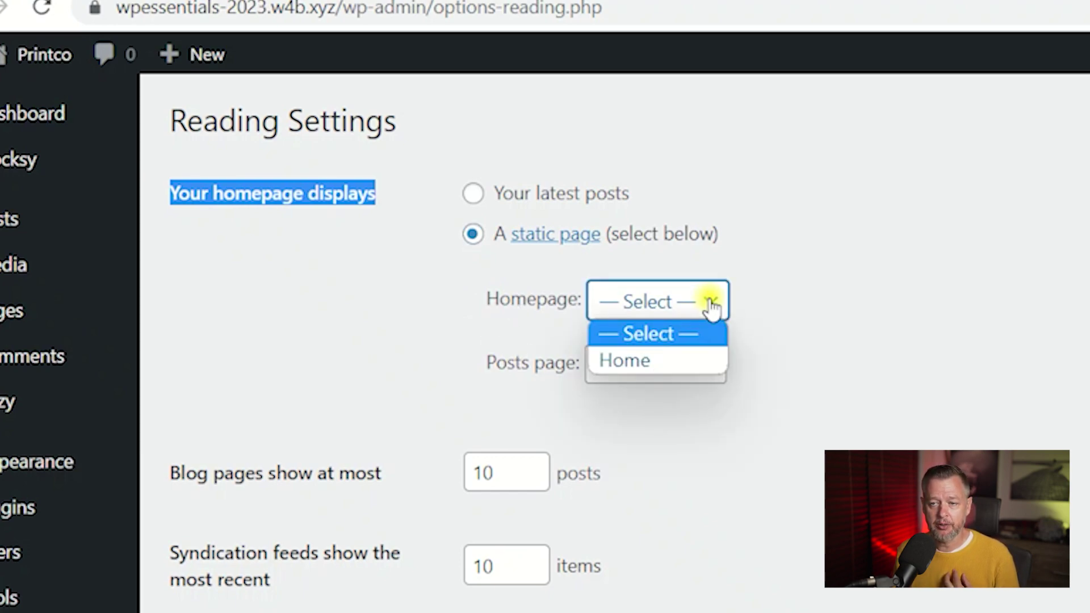
{"action": "left_click", "coordinate": [626, 364]}
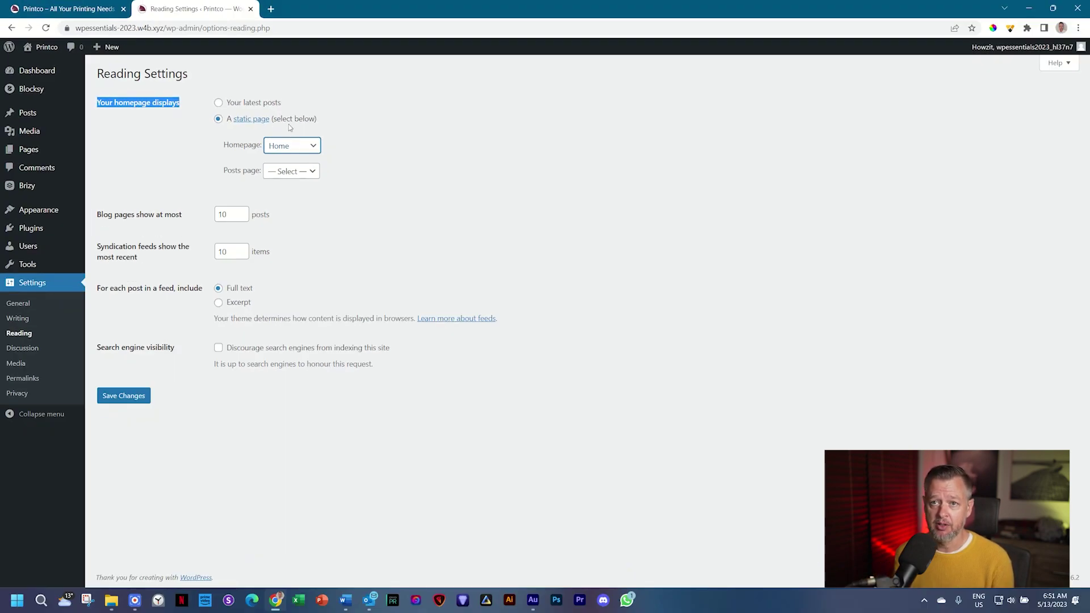
Step: Scroll through the Printco demo site tab for reference
{"action": "left_click", "coordinate": [63, 8]}
{"action": "scroll", "coordinate": [662, 475], "scroll_direction": "up", "scroll_amount": 4}
{"action": "scroll", "coordinate": [662, 474], "scroll_direction": "up", "scroll_amount": 15}
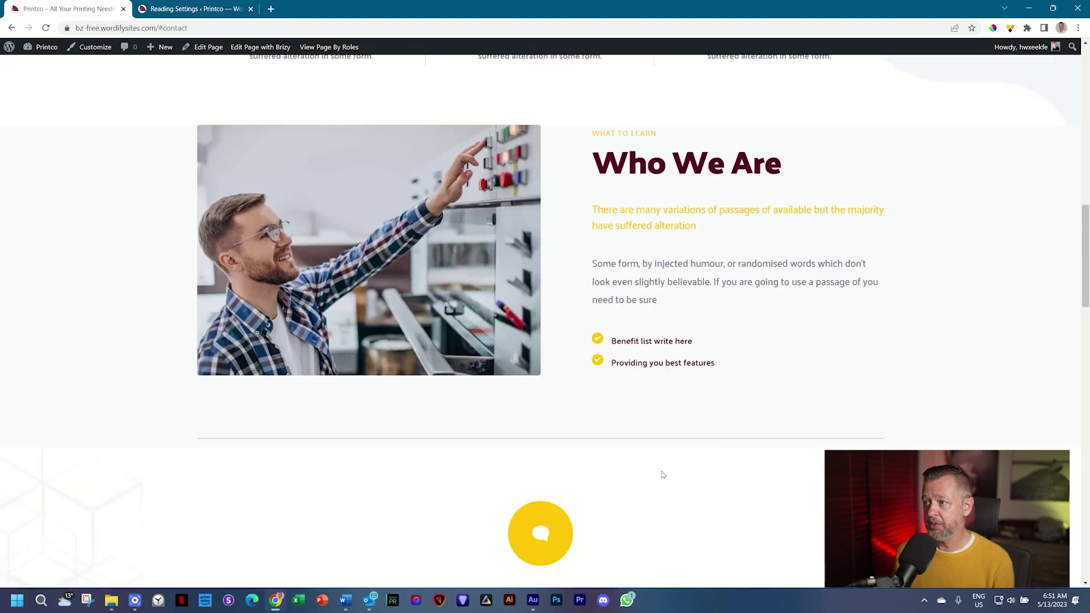
{"action": "scroll", "coordinate": [661, 475], "scroll_direction": "down", "scroll_amount": 7}
{"action": "scroll", "coordinate": [661, 475], "scroll_direction": "down", "scroll_amount": 10}
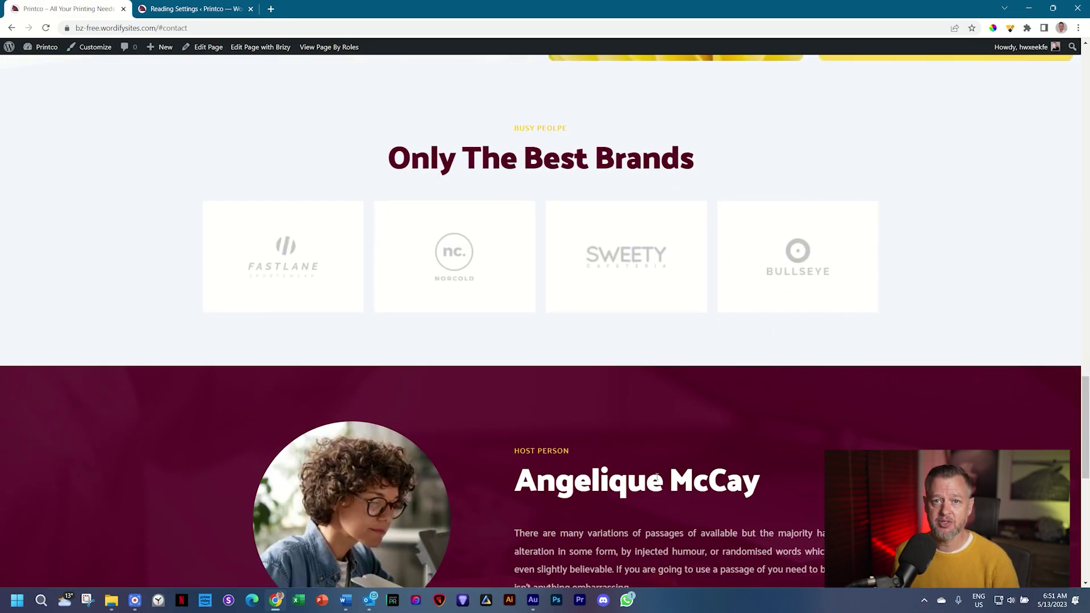
Step: Back in Reading Settings, save the static Home page setting with Save Changes
{"action": "left_click", "coordinate": [182, 8]}
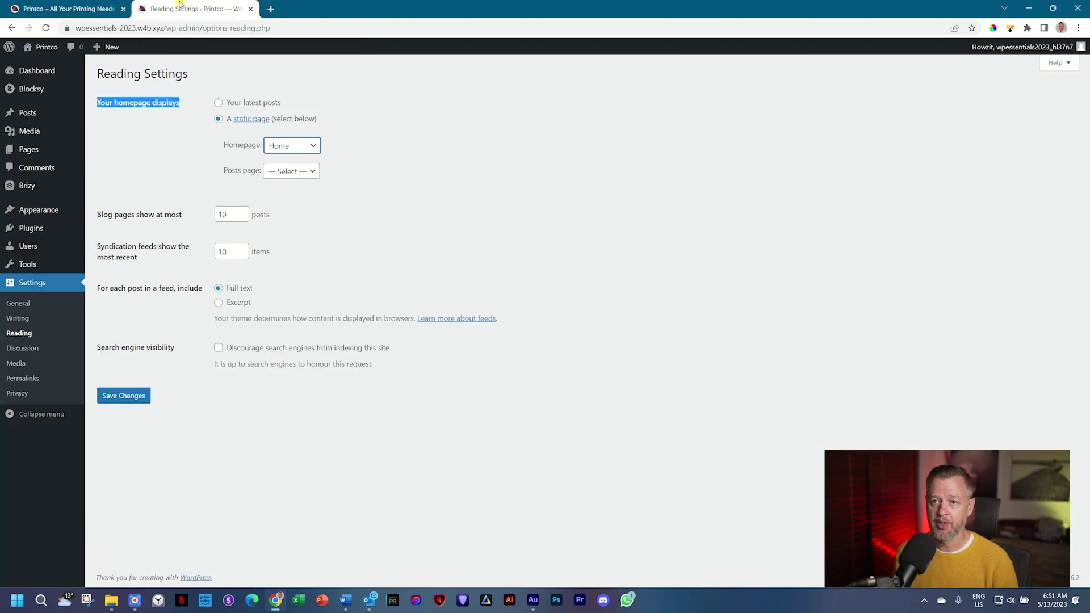
{"action": "left_click", "coordinate": [367, 182]}
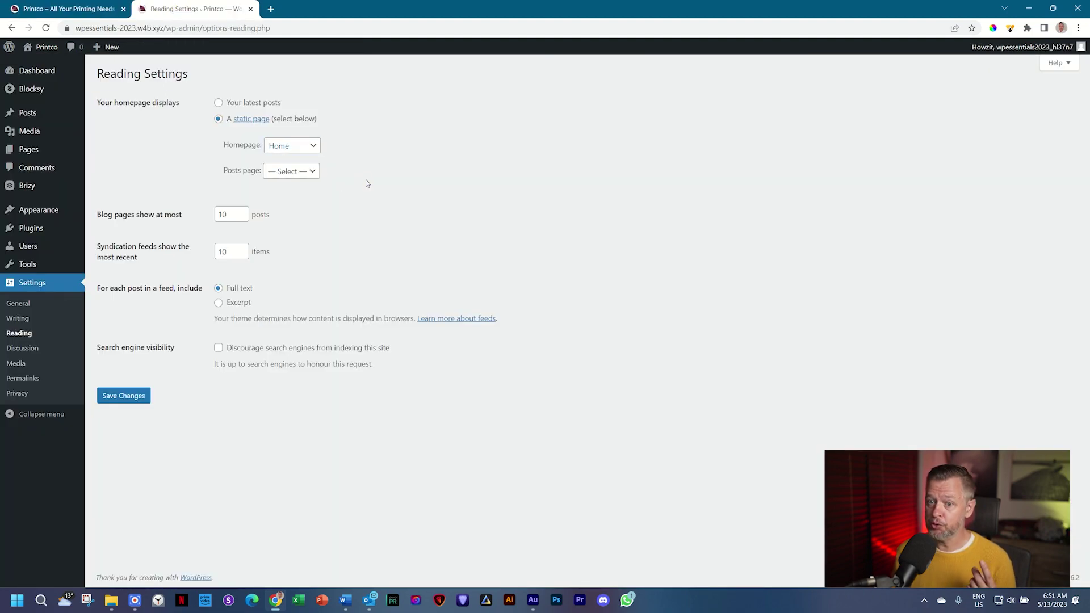
{"action": "left_click", "coordinate": [129, 400]}
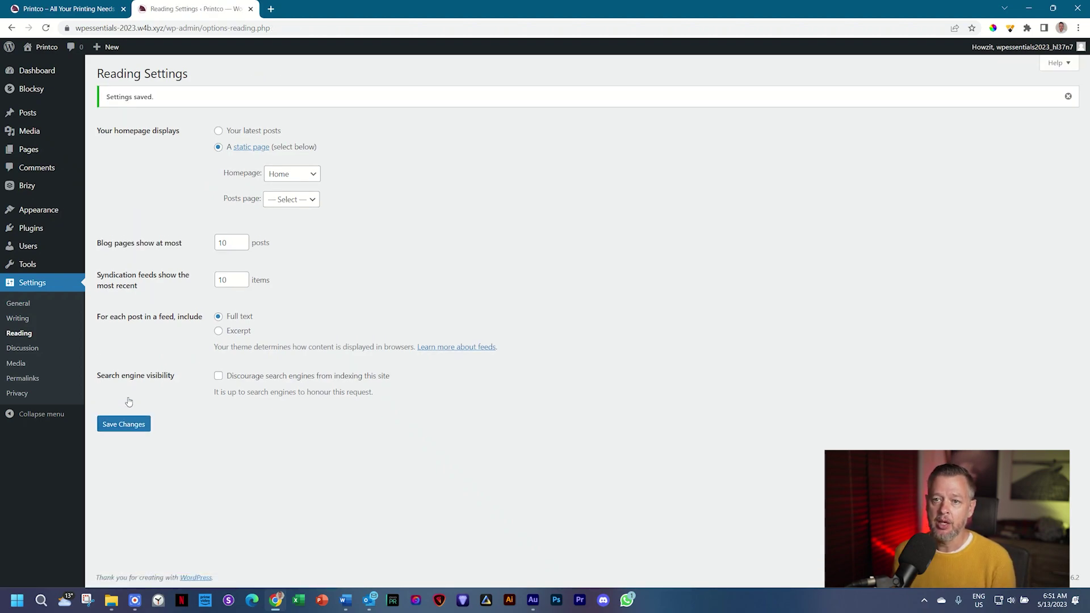
Step: Check that the Printco front page now shows Home, keeping the live site open in a second tab
{"action": "left_click", "coordinate": [56, 50]}
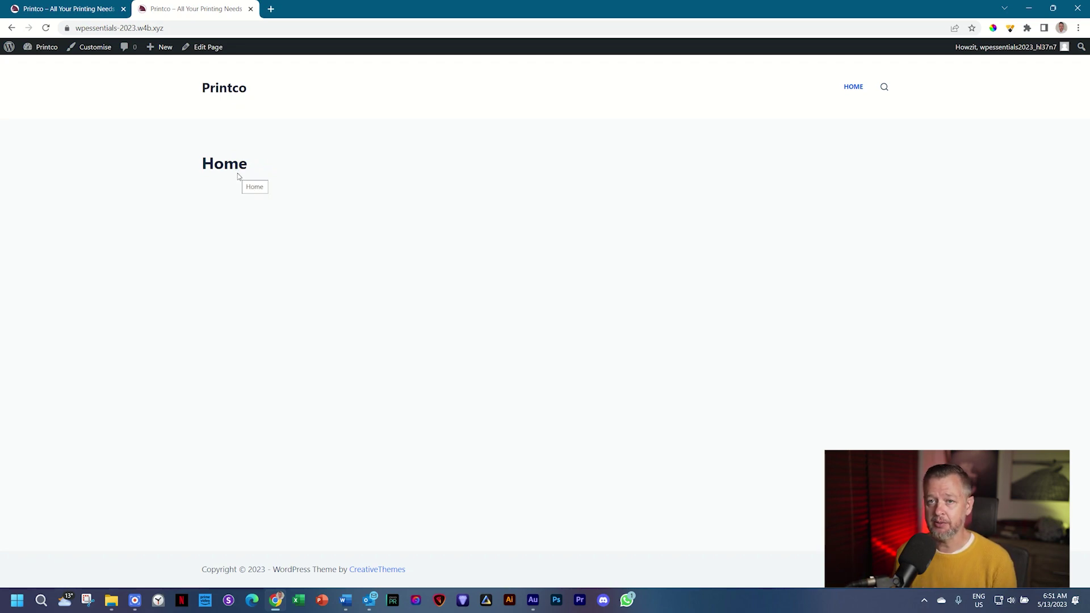
{"action": "left_click", "coordinate": [43, 48]}
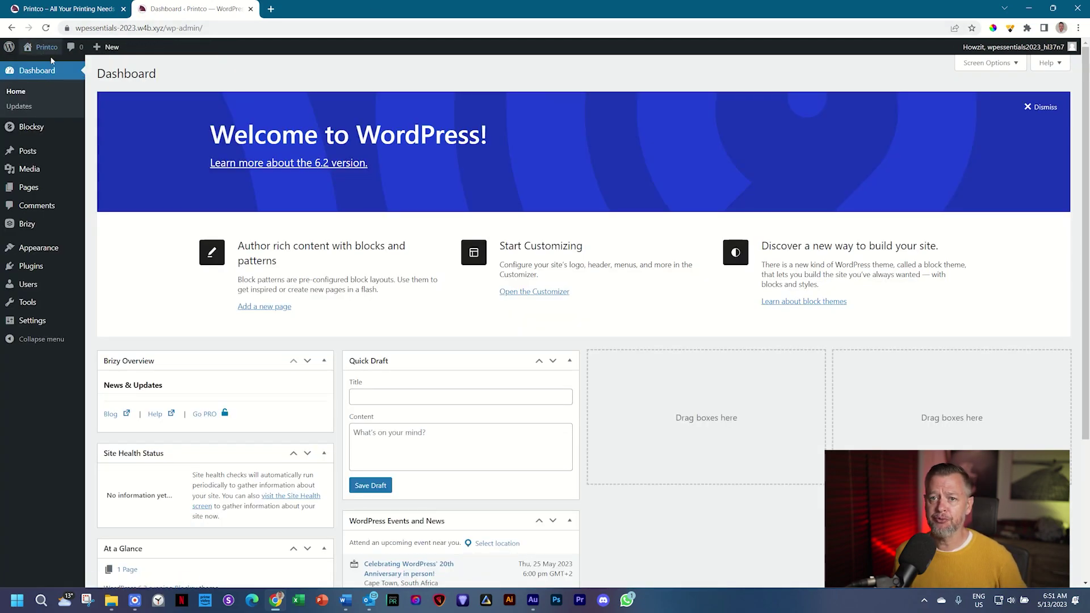
{"action": "mouse_move", "coordinate": [50, 50]}
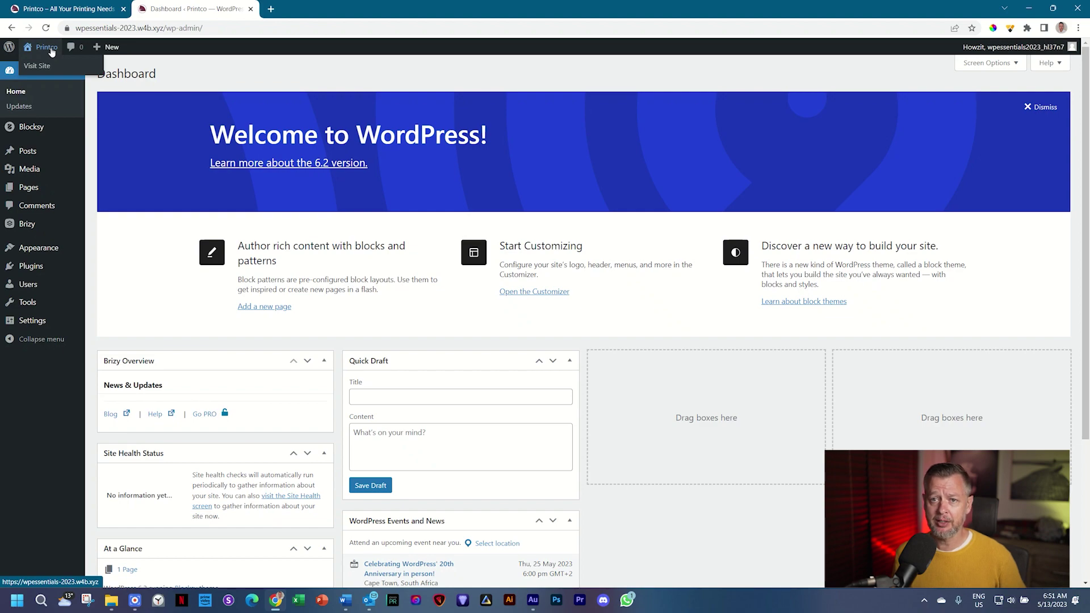
{"action": "middle_click", "coordinate": [50, 47]}
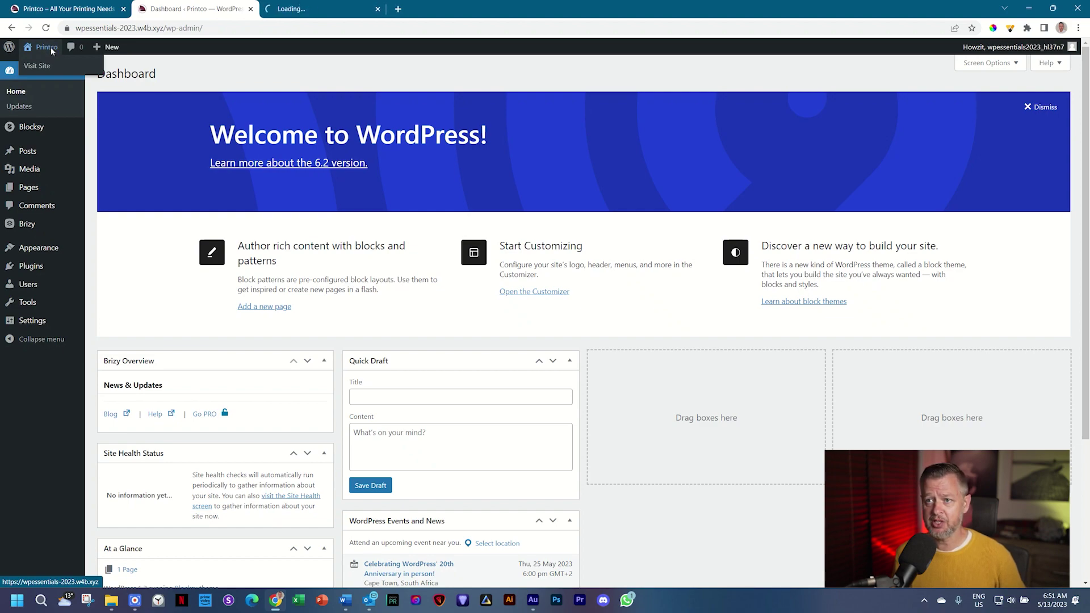
{"action": "left_click", "coordinate": [327, 4]}
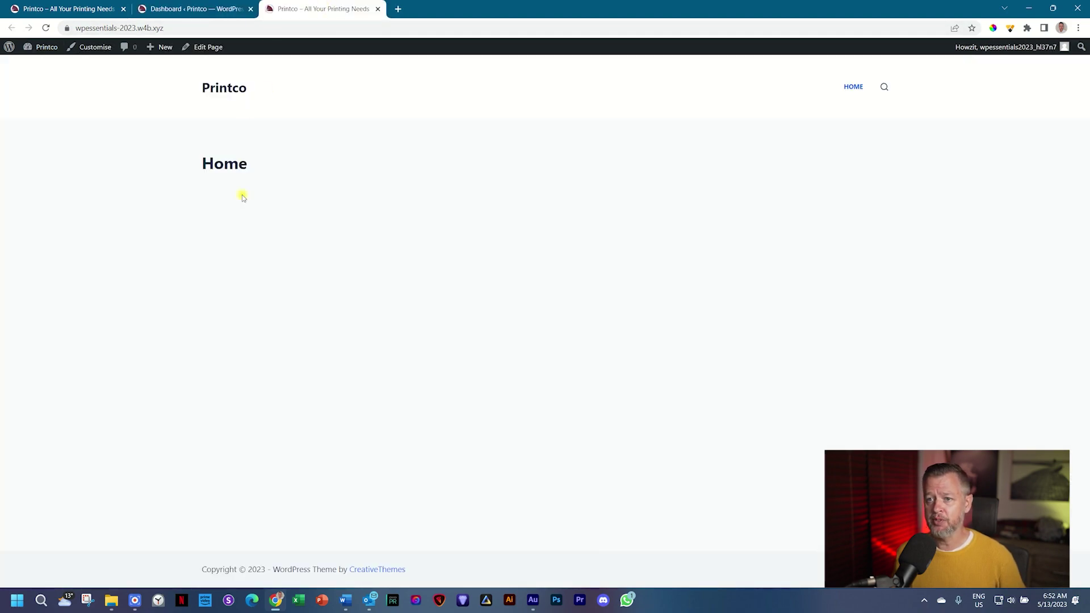
{"action": "left_click", "coordinate": [207, 9]}
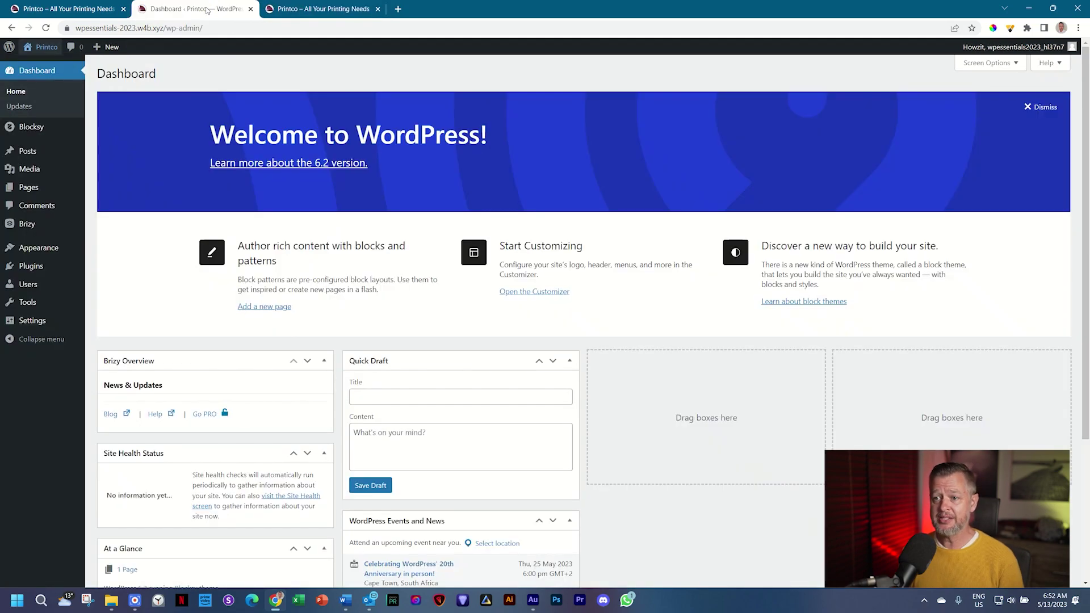